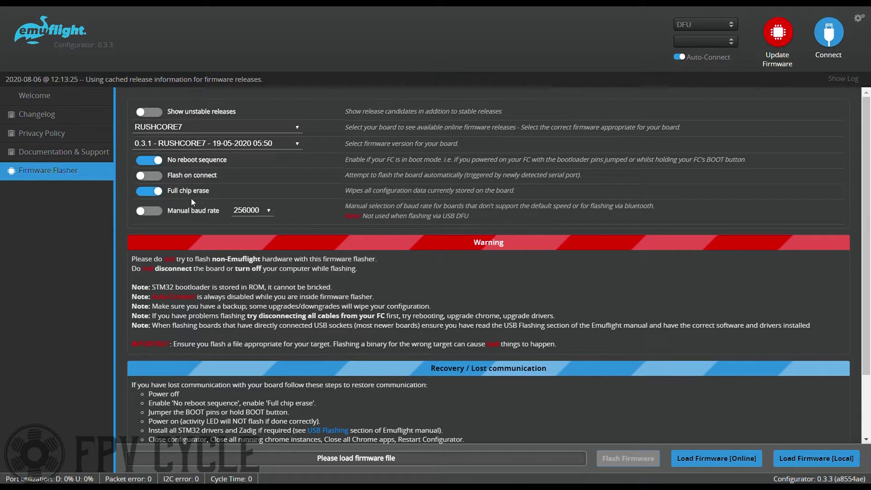
Step: Load the online 0.3.1 firmware for the RUSHCORE7 target and flash it to the board
left_click(717, 458)
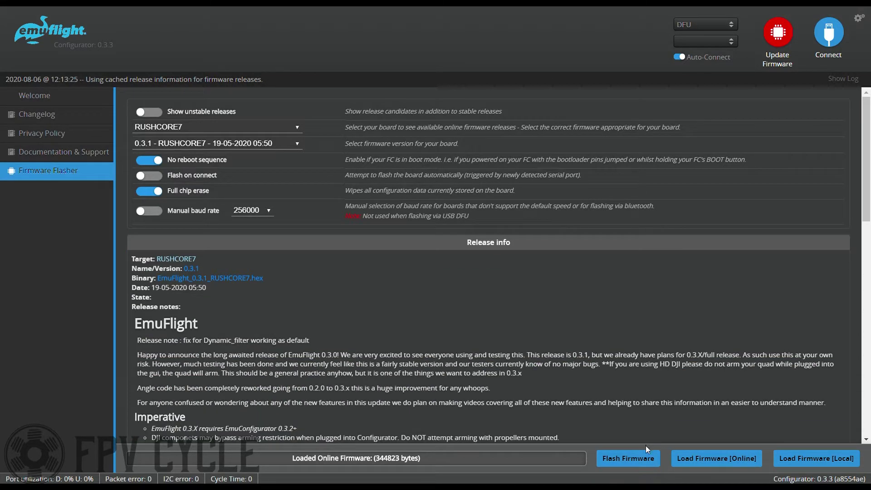
left_click(645, 457)
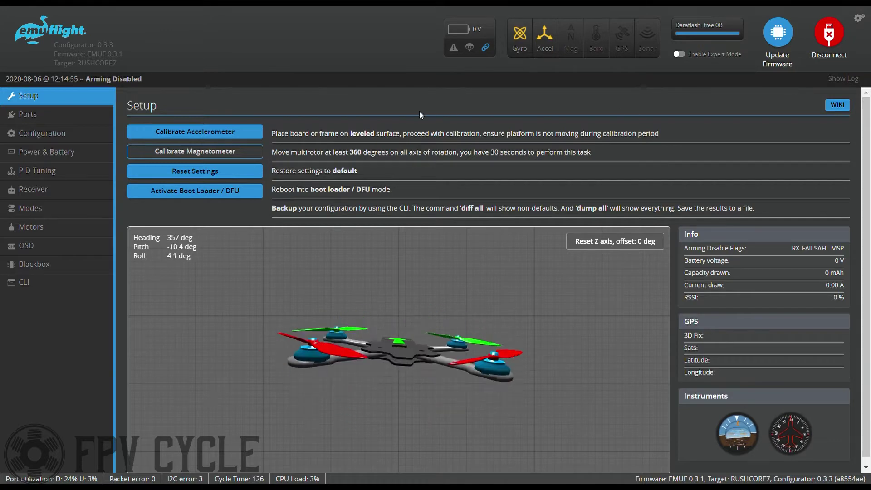
Step: Set the board alignment's yaw to -90 degrees in the configuration, then save and reboot
left_click(37, 133)
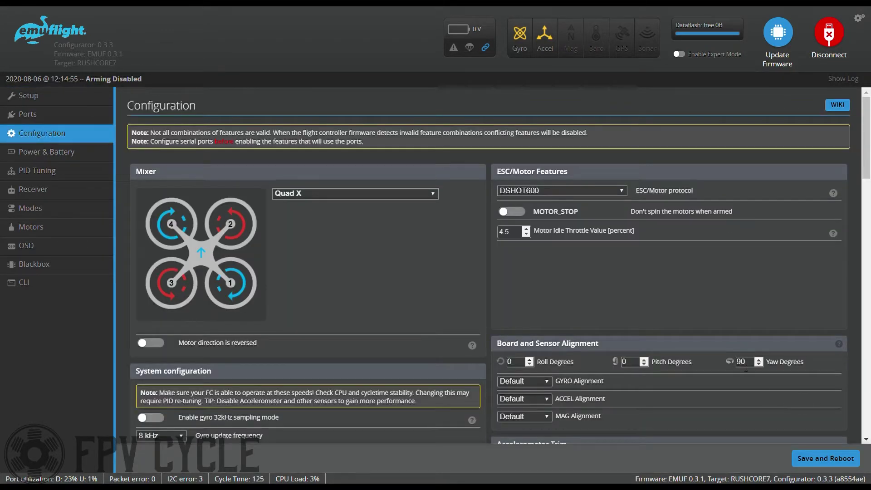
type("-")
left_click(823, 457)
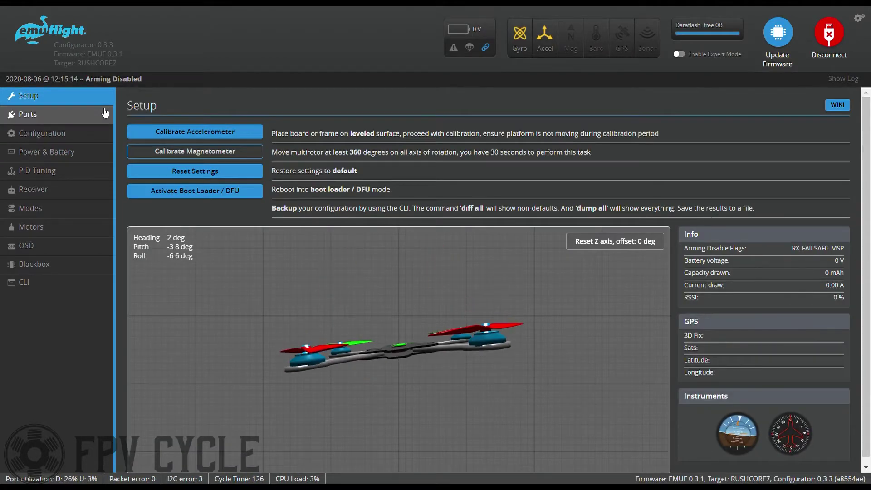
Step: Assign the VTX (IRC Tramp) peripheral to UART5, save and reboot, and reopen the port settings to check it
left_click(69, 119)
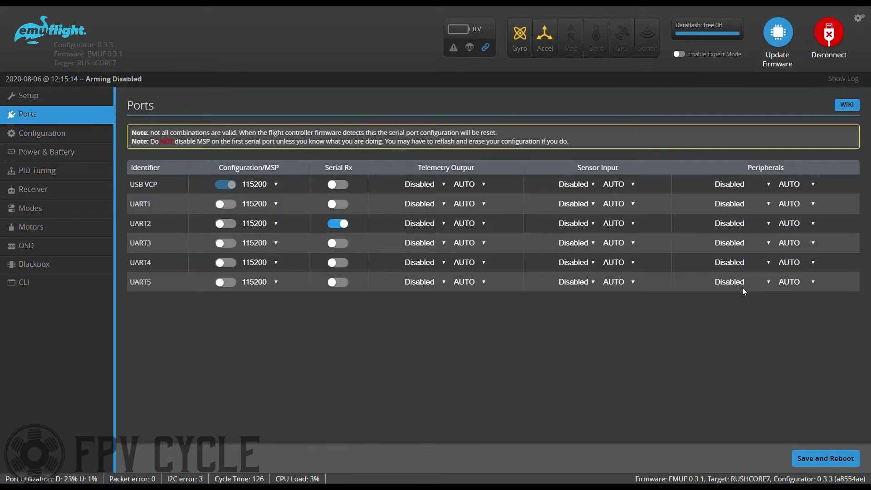
left_click(750, 313)
left_click(847, 459)
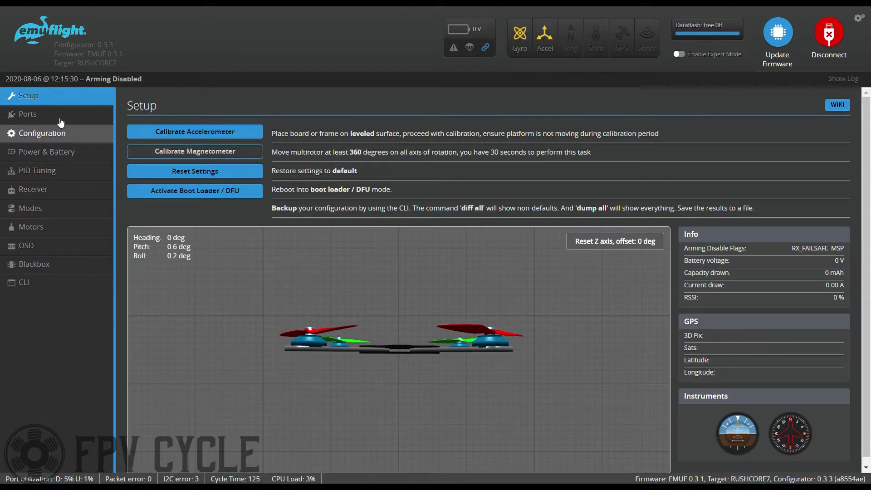
left_click(59, 115)
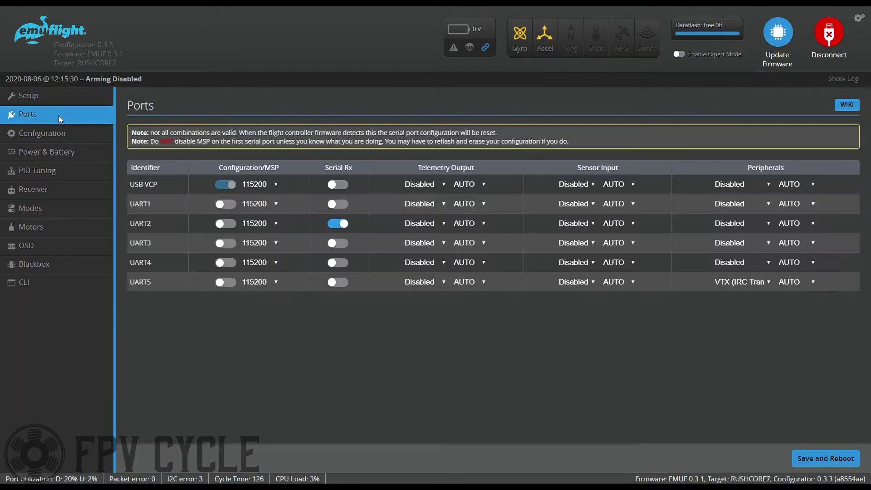
Step: Mark the motor direction as reversed and set the gyro update and PID loop frequencies to 4 kHz
left_click(64, 134)
left_click(151, 342)
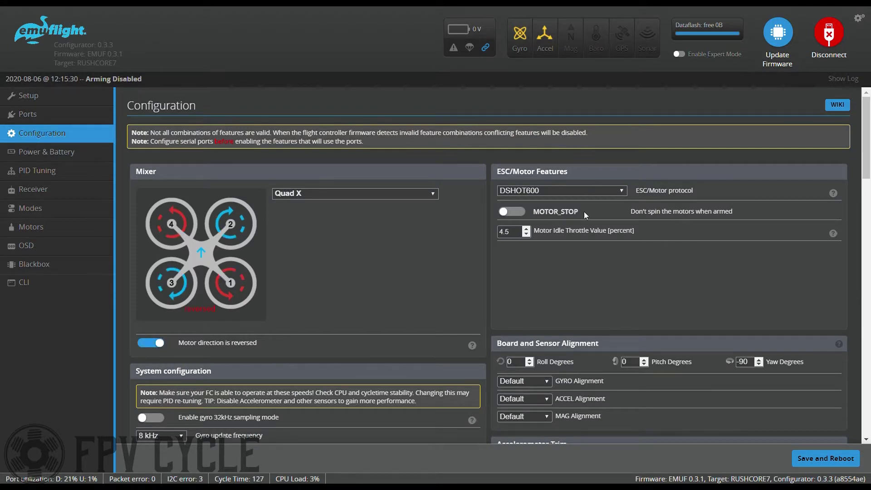
scroll(718, 272, "down", 3)
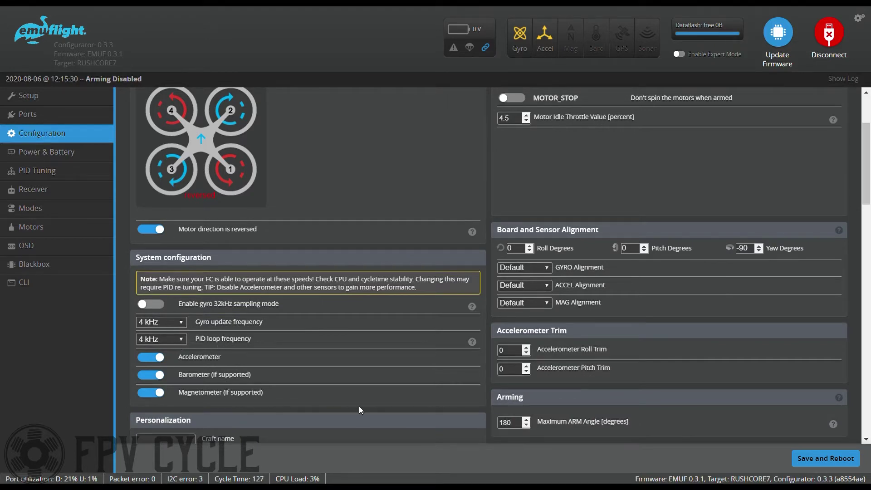
Step: Disable the barometer and the magnetometer in the system configuration
scroll(359, 407, "down", 3)
left_click(151, 262)
left_click(160, 279)
Step: Set the serial receiver provider to CRSF
scroll(312, 333, "down", 2)
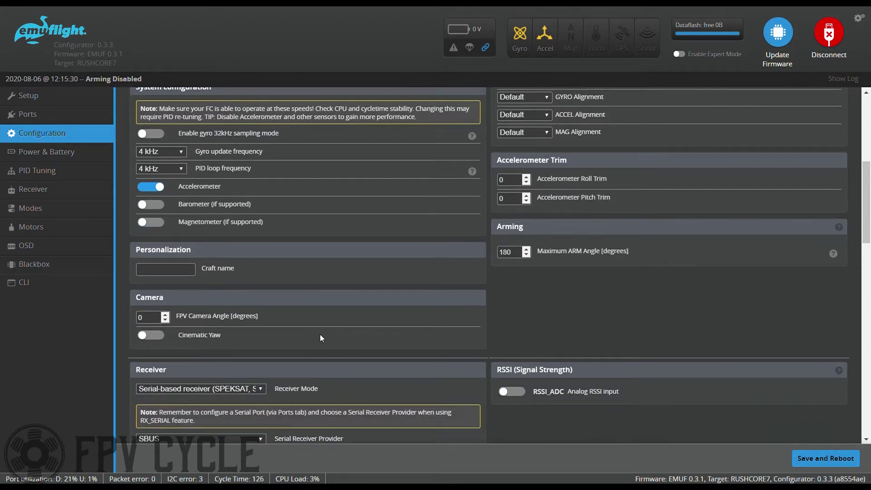
scroll(320, 338, "down", 1)
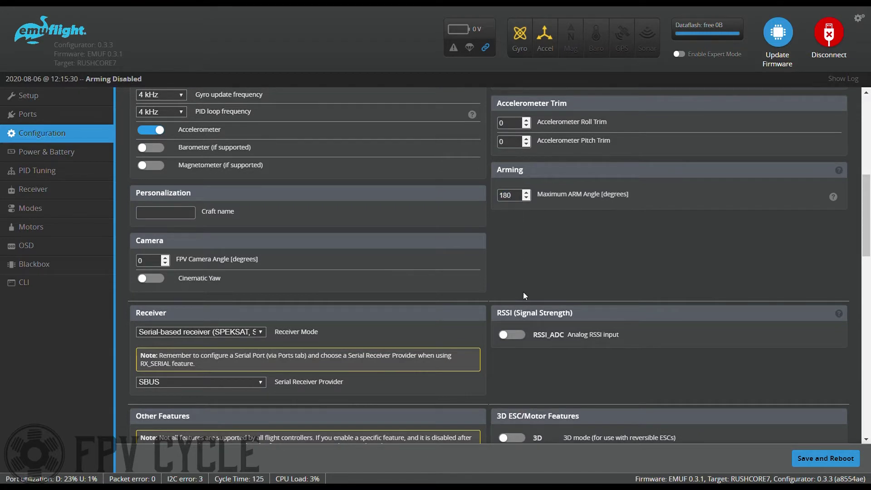
scroll(311, 337, "down", 1)
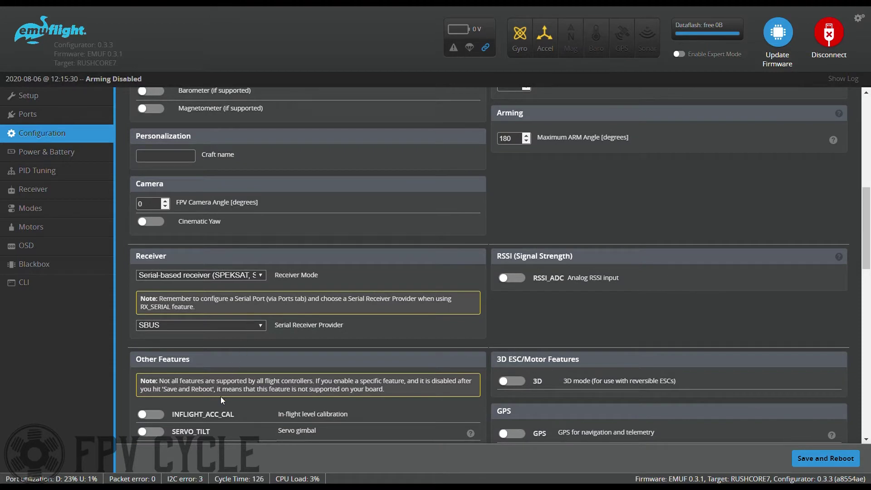
left_click(208, 417)
Step: Enable the RX_LOST and RX_SET Dshot beacon beeps, then save the configuration and reboot
scroll(414, 319, "down", 2)
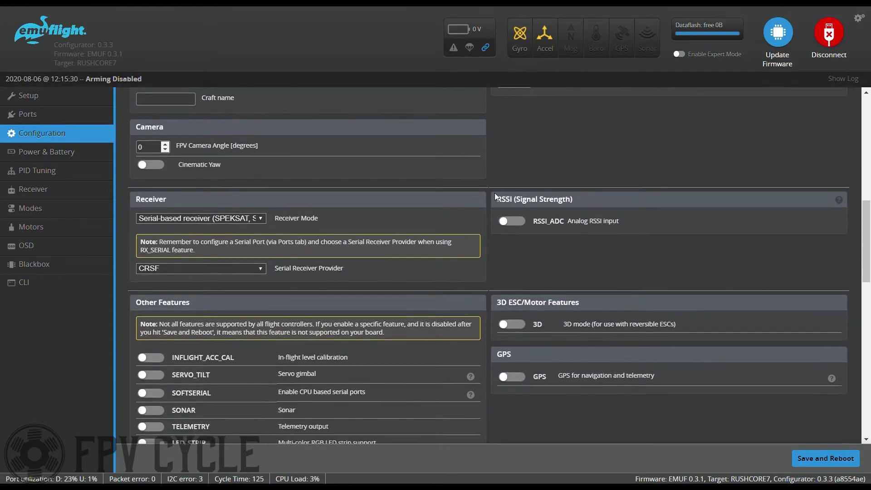
scroll(461, 211, "down", 3)
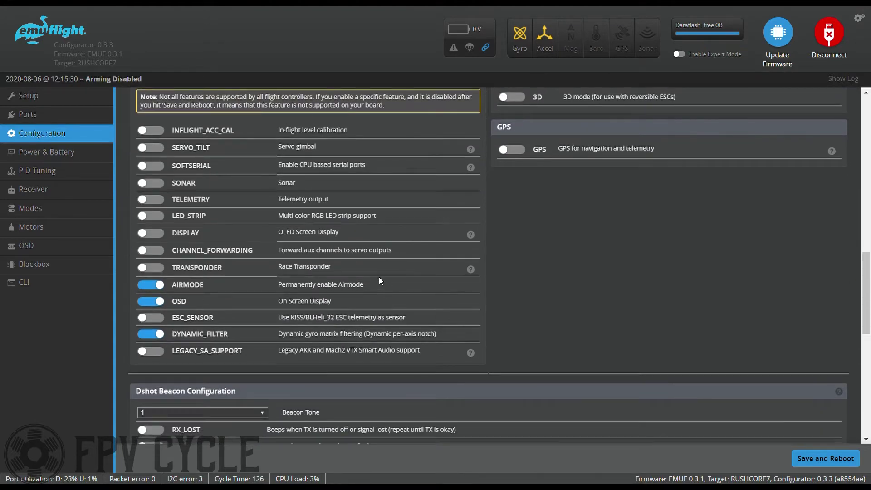
scroll(379, 369, "down", 2)
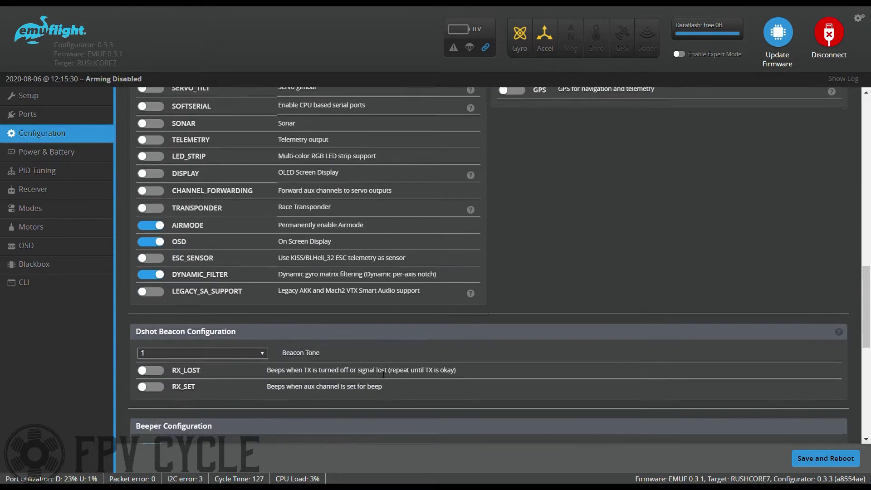
left_click(151, 332)
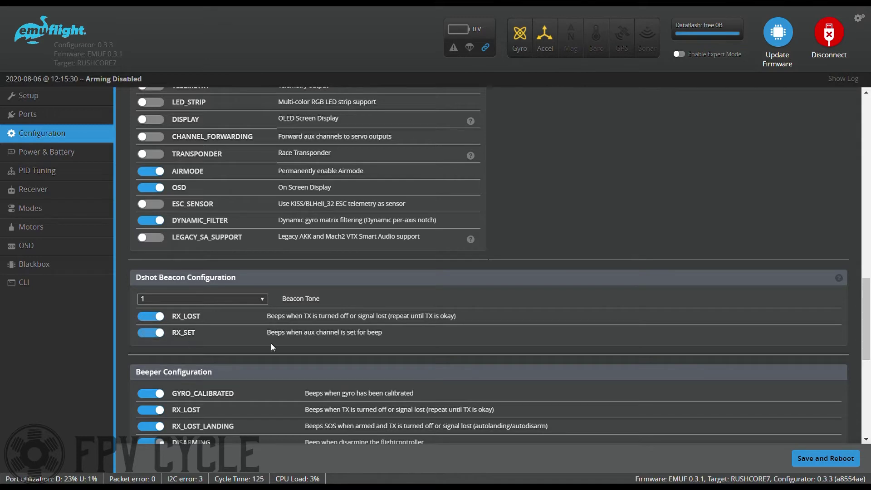
left_click(811, 461)
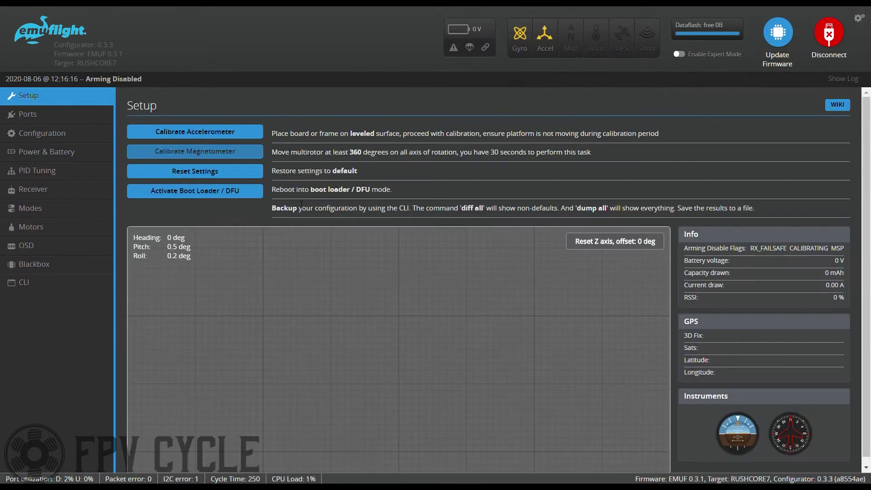
Step: In the PID settings, set roll's proportional to 52, integral to 75 and derivative to 30
left_click(59, 176)
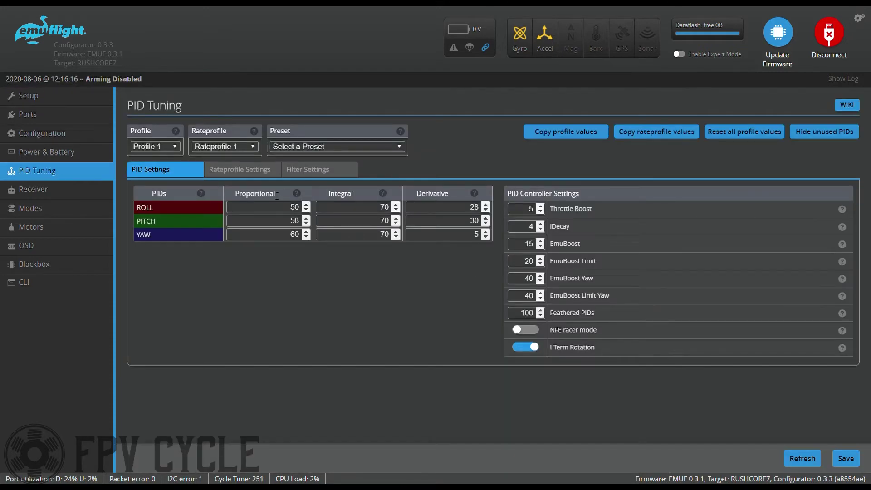
double_click(294, 207)
type("52")
key("Tab")
type("75")
key("Tab")
type("30")
Step: Set pitch's proportional to 60, integral to 75 and derivative to 32
key("Tab")
type("60")
key("Tab")
type("75")
key("Tab")
type("32")
Step: Set yaw's proportional to 65 and integral to 75, and set Throttle Boost to 0
key("Tab")
type("65")
key("Tab")
type("75")
key("Tab")
key("Tab")
type("0")
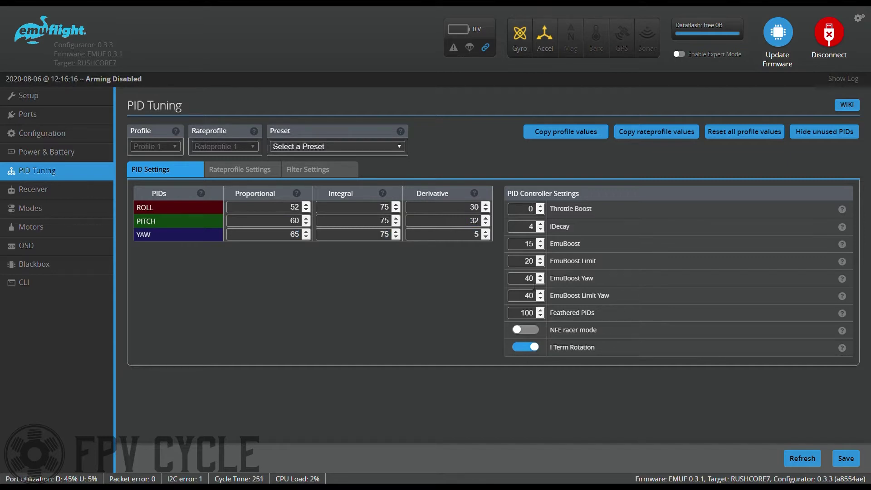
Step: In the rateprofile settings, lower the RC Rate of roll, pitch and yaw to 0.99
left_click(265, 172)
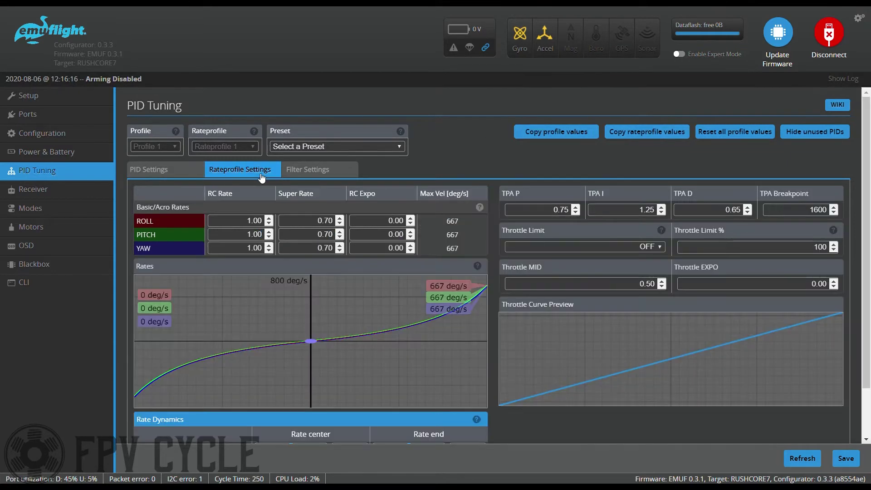
left_click(268, 224)
left_click(269, 236)
left_click(269, 251)
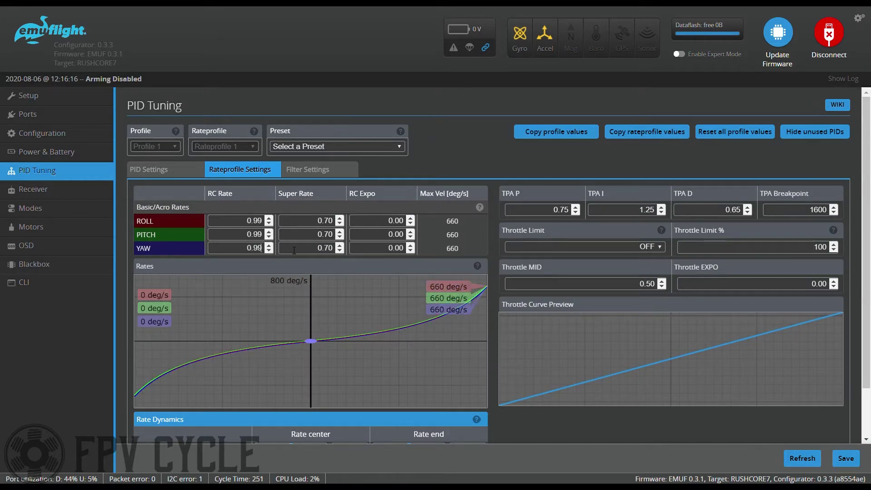
Step: Lower the Super Rate of roll to 0.63
left_click(341, 224)
left_click(341, 224)
left_click(341, 224)
left_click(341, 223)
left_click(341, 223)
left_click(341, 224)
left_click(341, 223)
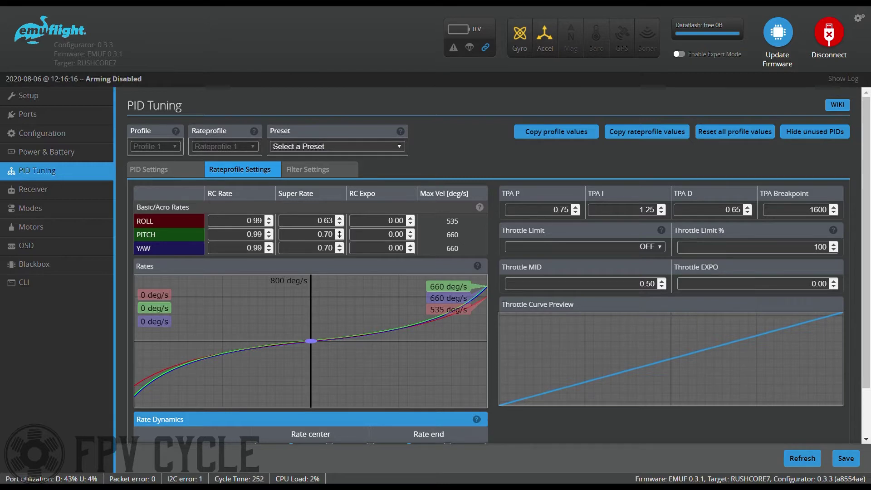
Step: Lower the Super Rate of pitch to 0.63
left_click(341, 237)
left_click(340, 237)
left_click(340, 237)
left_click(340, 237)
left_click(341, 237)
left_click(341, 237)
left_click(340, 236)
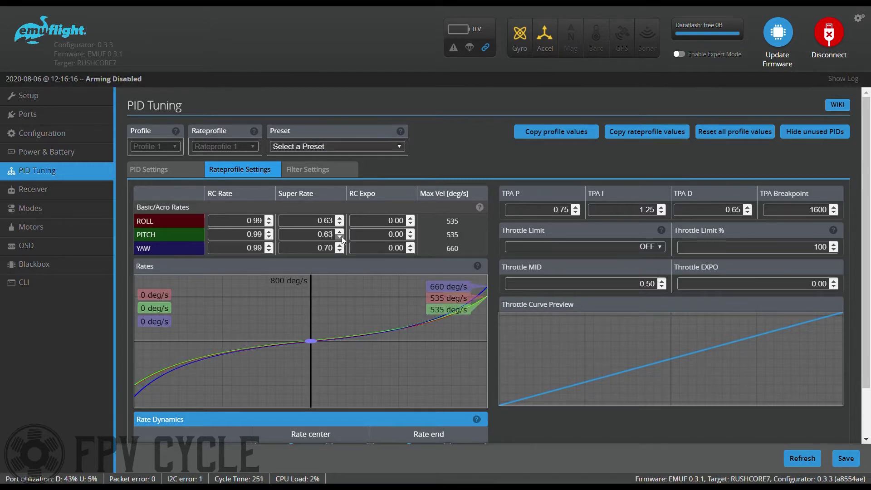
Step: Lower the Super Rate of yaw to 0.63
left_click(341, 251)
left_click(342, 250)
left_click(341, 250)
left_click(342, 251)
left_click(341, 250)
left_click(341, 250)
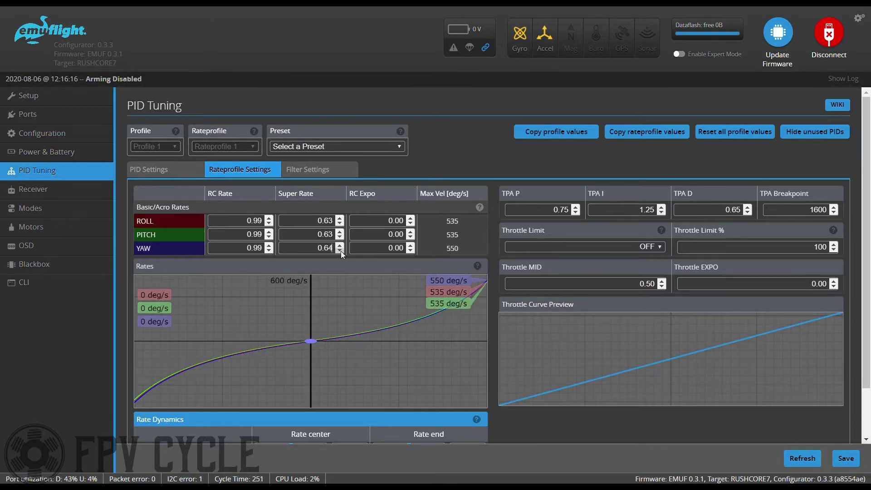
left_click(341, 251)
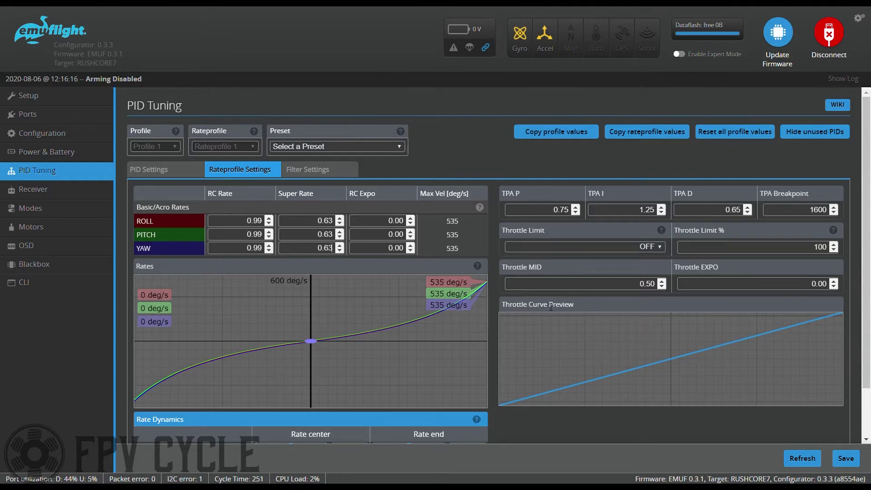
Step: Set the rate center's sensitivity to 60, correction to 20 and weight to 90, adjust the rate end dynamics, and save
scroll(465, 94, "down", 2)
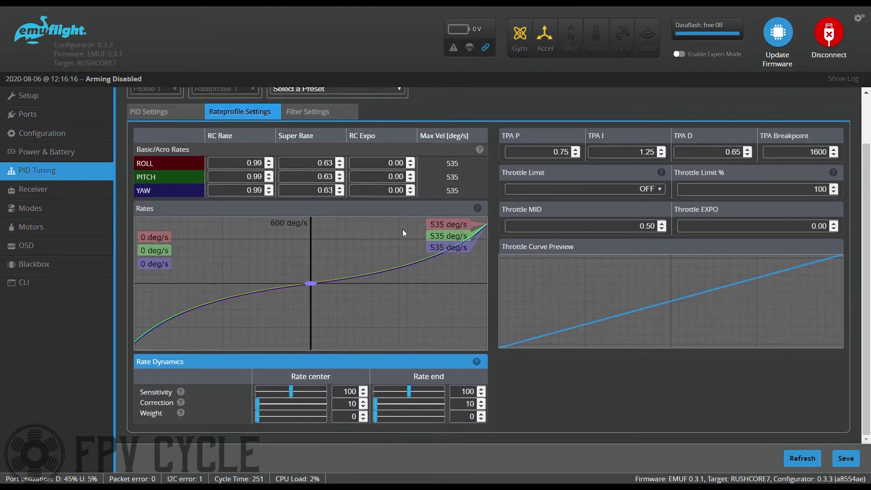
double_click(345, 393)
type("60")
double_click(350, 404)
type("20")
left_click(352, 416)
type("9")
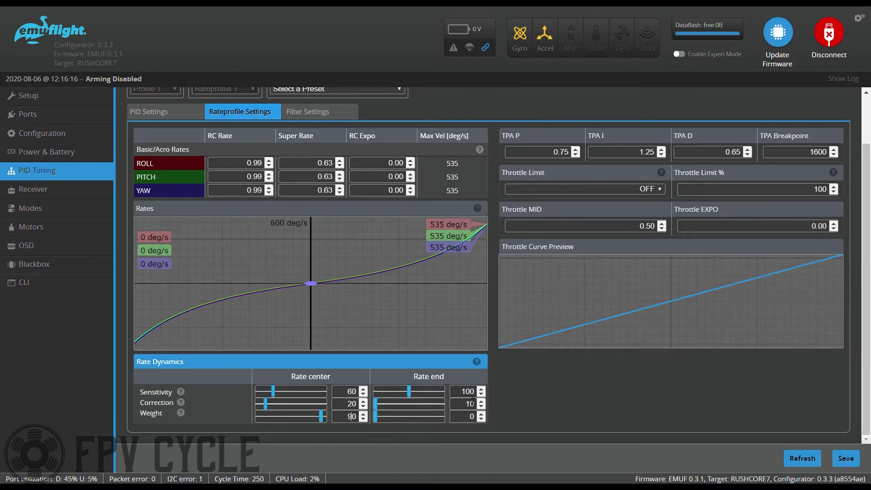
type("5")
scroll(524, 365, "up", 3)
left_click(846, 458)
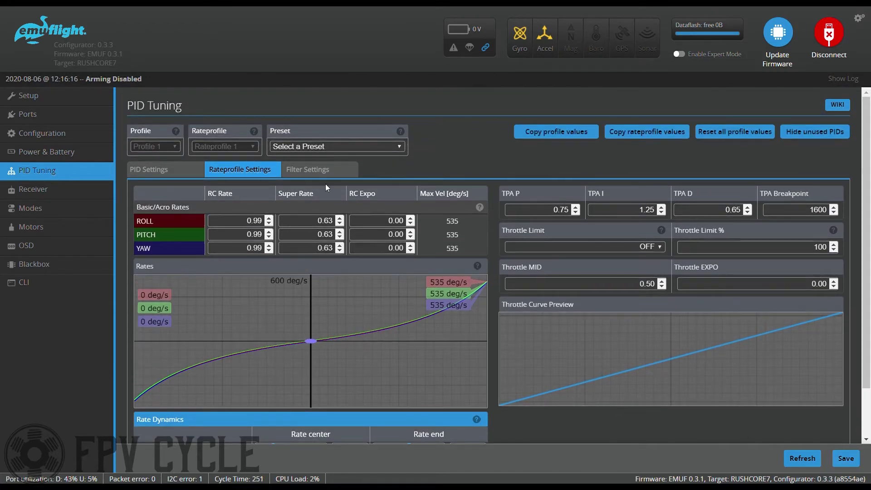
Step: Enable the second gyro lowpass filter, set IMU-F roll, pitch and yaw Q to 6500 and IMU-F W to 64, and save
left_click(322, 171)
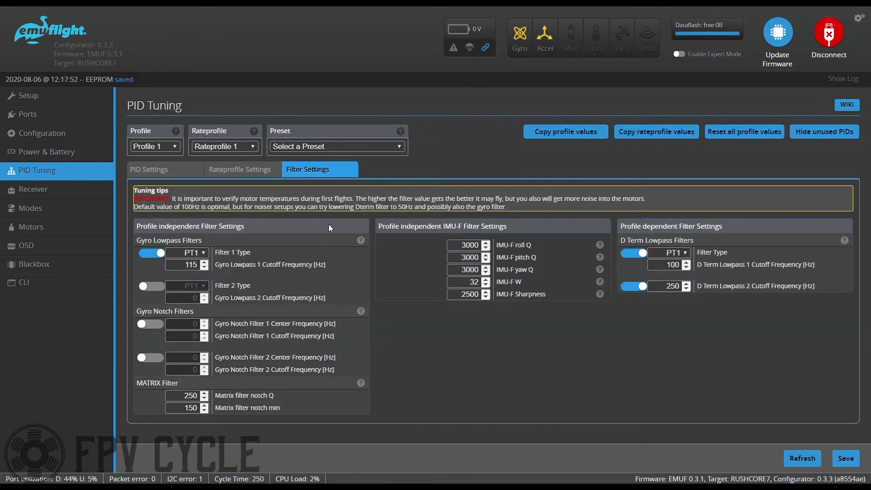
left_click(156, 285)
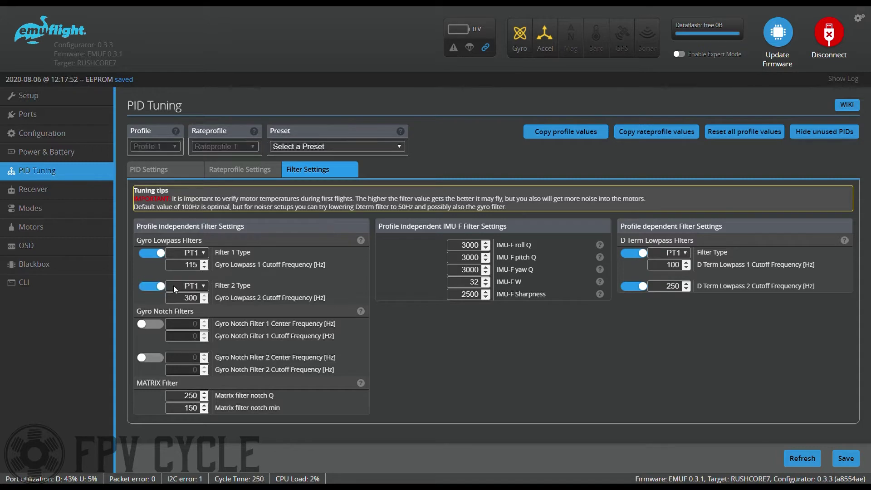
type("6500")
key("Tab")
type("6500")
key("Tab")
type("6500")
key("Tab")
type("64")
left_click(846, 459)
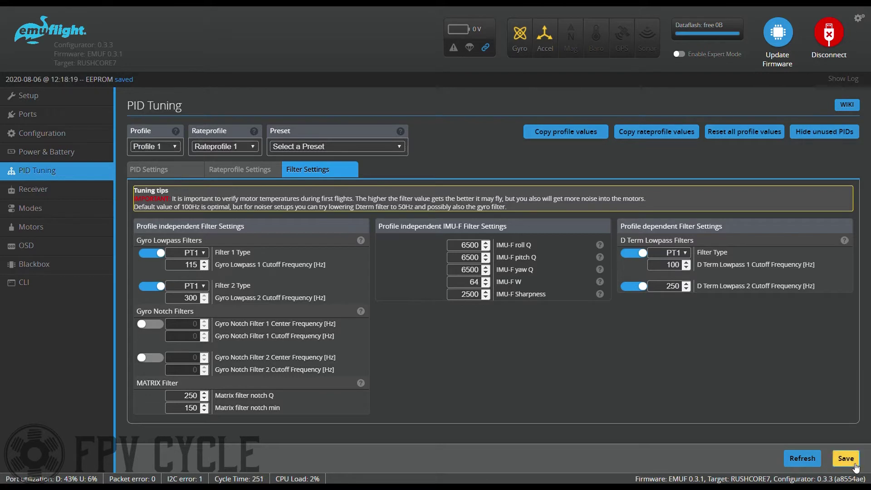
Step: Set the receiver's channel map to TAER1234 and the RSSI channel to AUX 8, then save
left_click(69, 194)
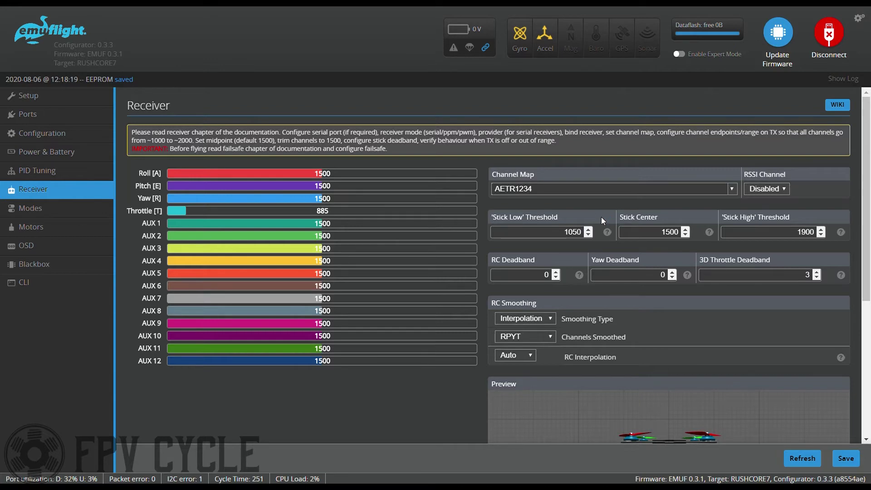
left_click_drag(516, 189, 459, 183)
type("TAER")
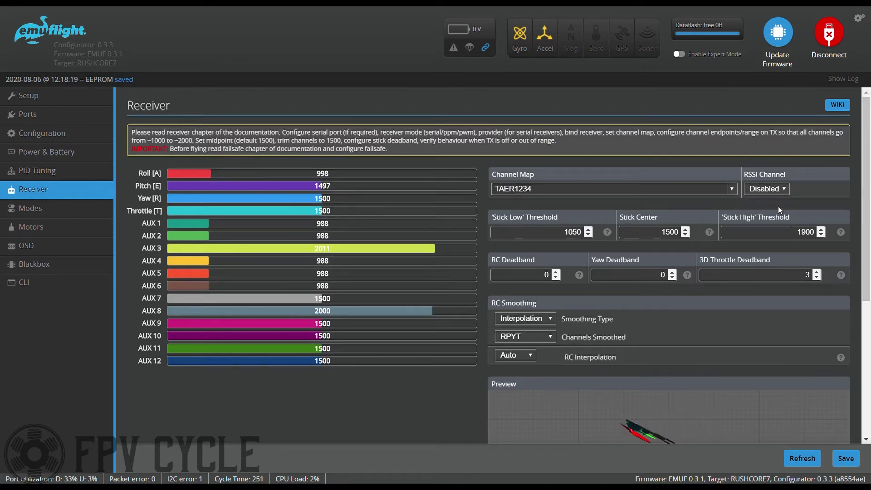
left_click(846, 458)
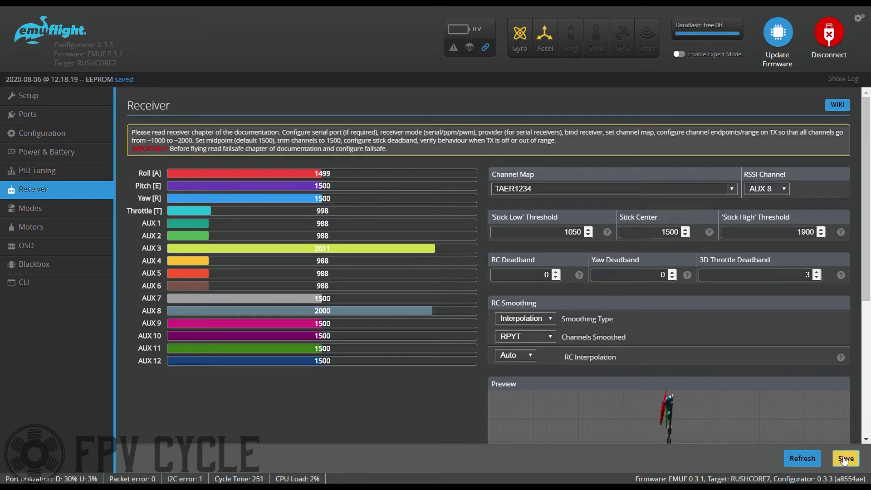
scroll(756, 349, "down", 3)
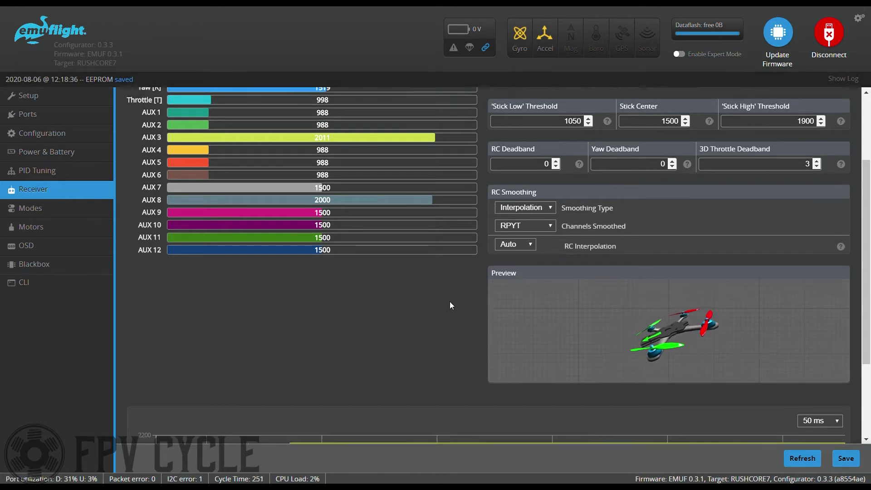
Step: Assign the ARM mode to AUX 1 at 1700–2100 and add an ANGLE range on AUX 3 at 900–1300
scroll(450, 302, "up", 3)
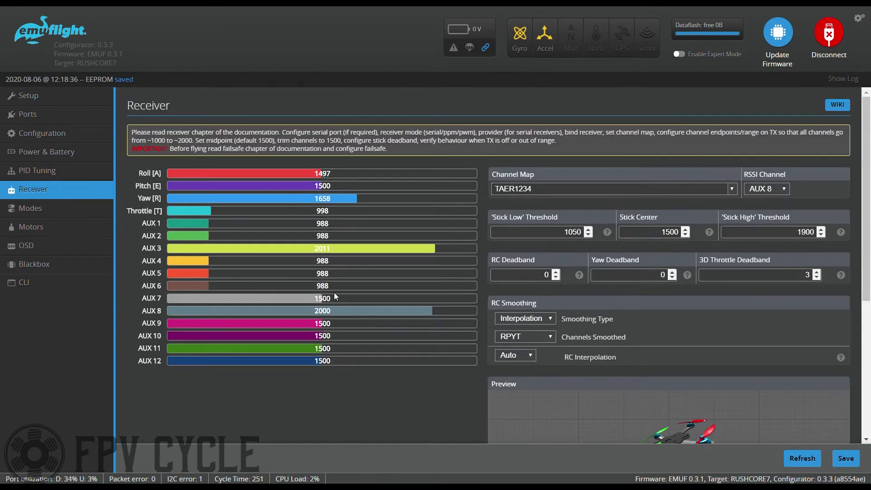
left_click(38, 212)
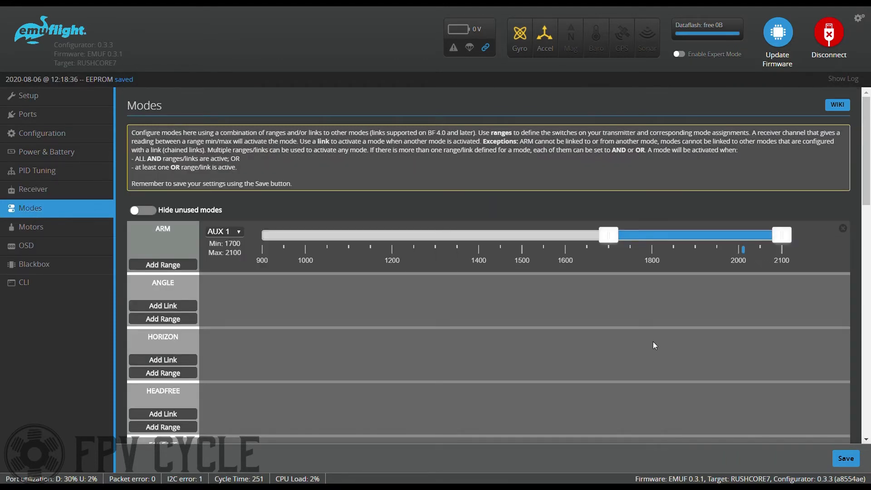
scroll(458, 344, "down", 3)
left_click(163, 263)
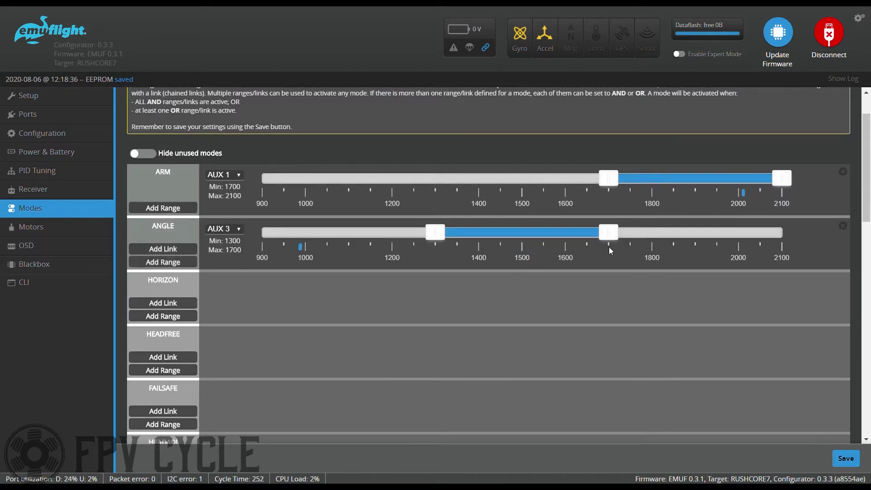
left_click_drag(548, 234, 374, 234)
Step: Add an activation range for the BEEPER mode and shift it to the high end of its channel
scroll(317, 356, "down", 3)
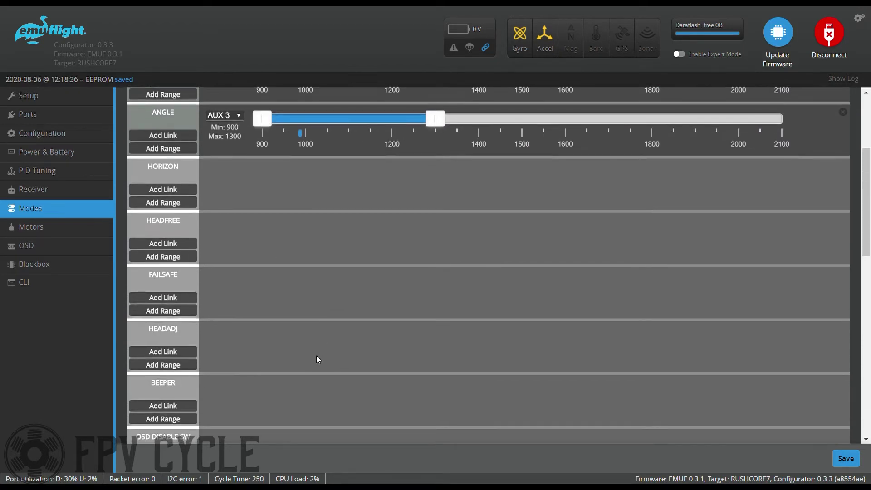
scroll(316, 358, "down", 1)
left_click(163, 362)
left_click_drag(528, 333, 702, 333)
Step: Add a FLIP OVER AFTER CRASH range on AUX 4 and set it to 1700–2100
scroll(579, 391, "down", 5)
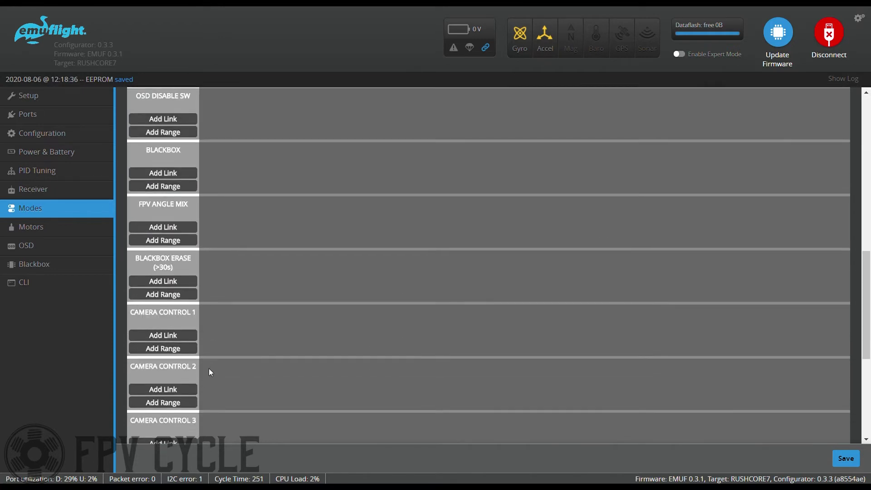
scroll(214, 388, "down", 3)
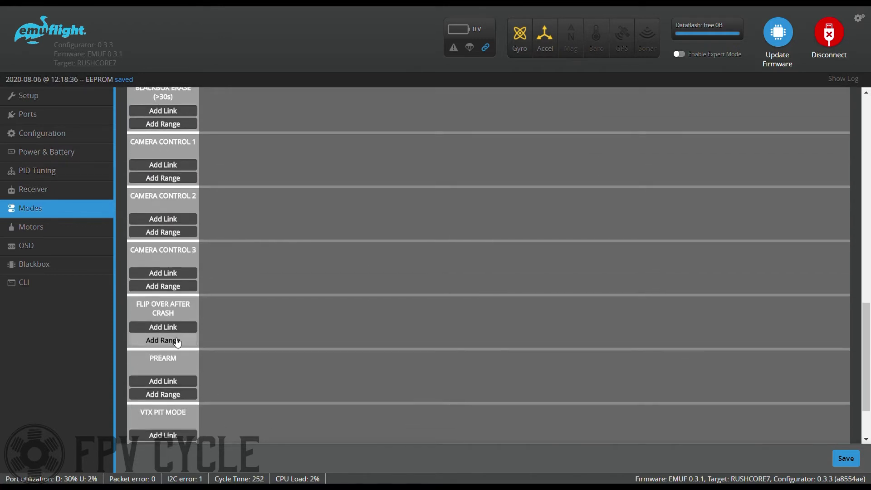
left_click(177, 342)
left_click_drag(556, 314, 730, 314)
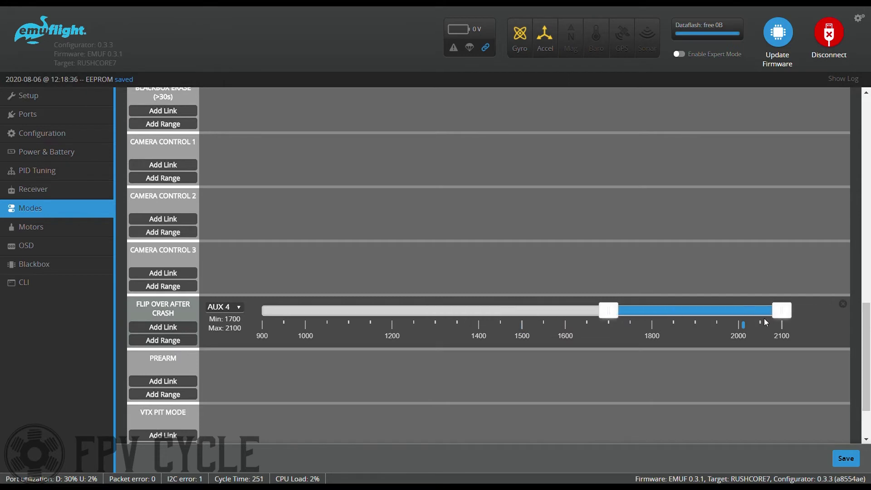
Step: Add a VTX PIT MODE range on AUX 5 at 1700–2100 and save the modes
scroll(626, 372, "down", 2)
left_click(184, 370)
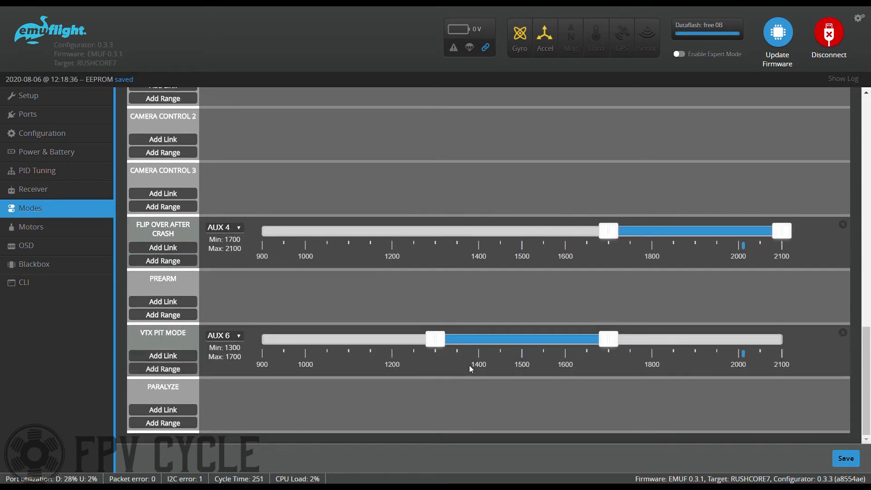
left_click_drag(558, 345, 869, 351)
left_click(847, 458)
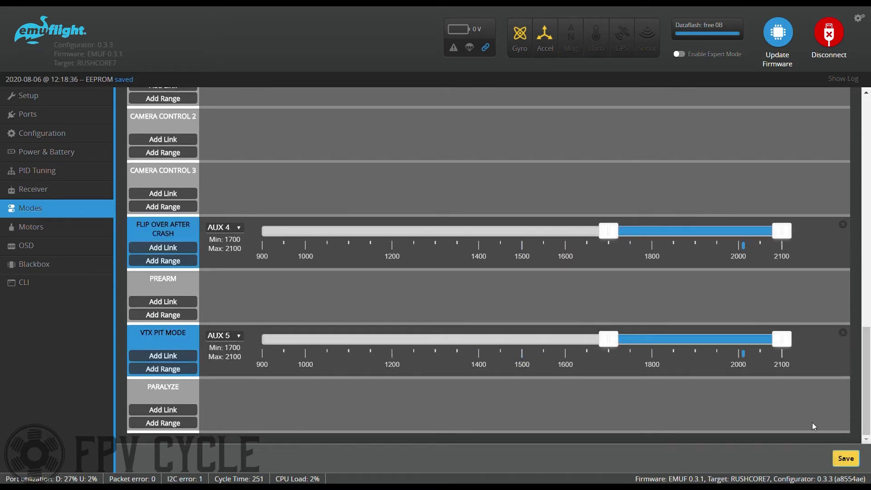
Step: Enable motor test mode with the propellers removed, spin motors 1 and 2 briefly one at a time, and return each to 1000
left_click(31, 227)
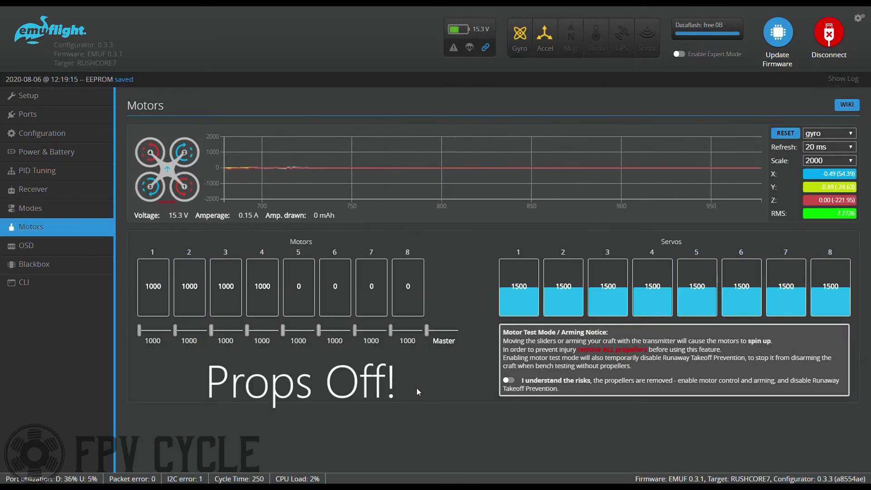
left_click(510, 381)
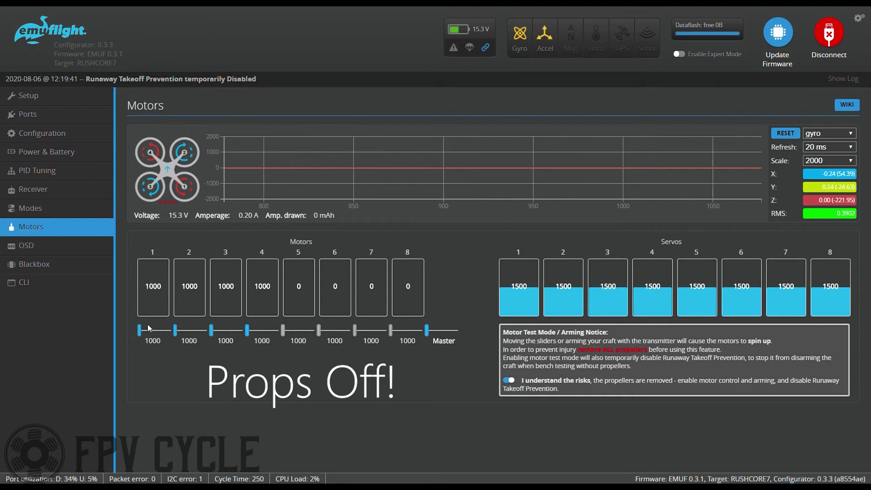
left_click_drag(139, 330, 149, 332)
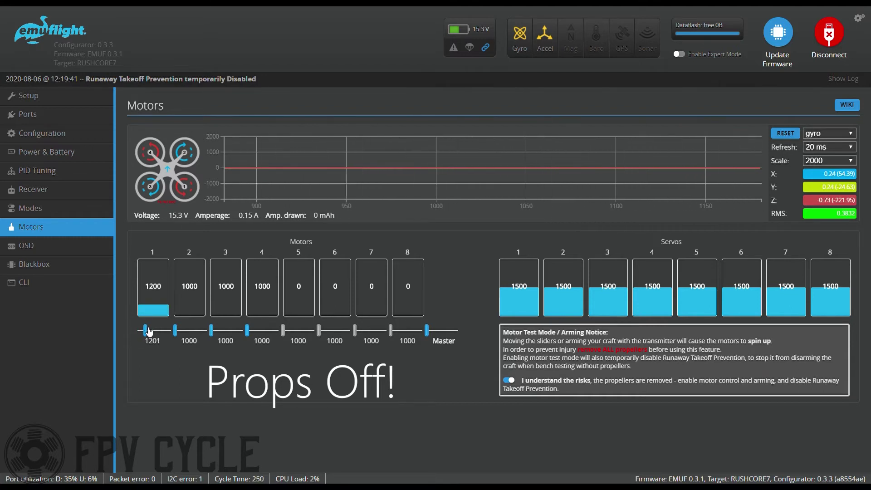
left_click_drag(149, 332, 111, 341)
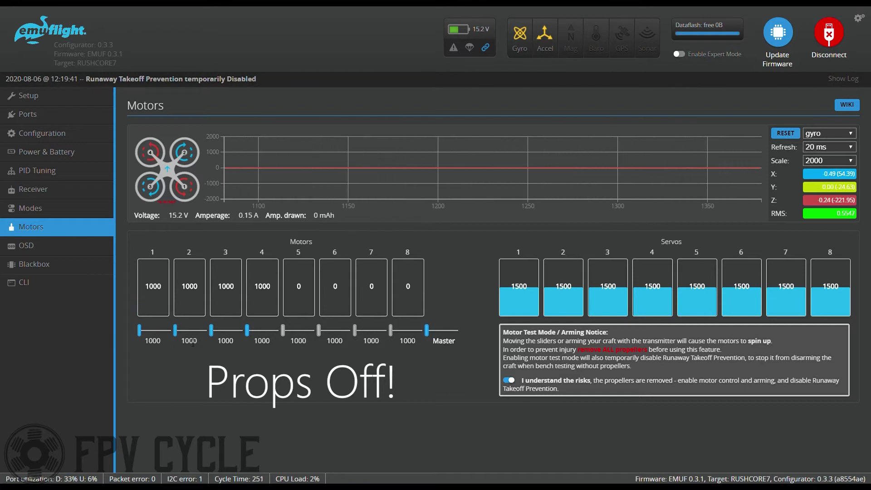
left_click_drag(185, 335, 172, 339)
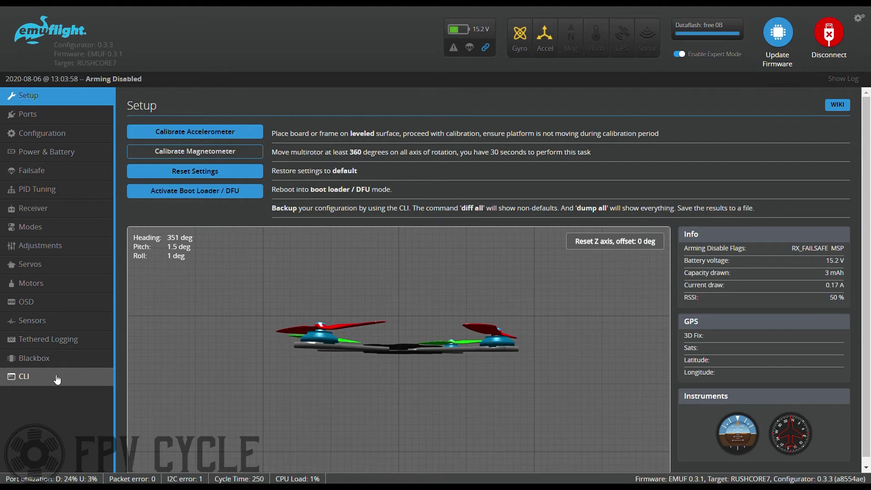
Step: Enable battery voltage, RSSI value and Timer 2 in the OSD, and place the timer in the preview's lower-right corner
left_click(61, 309)
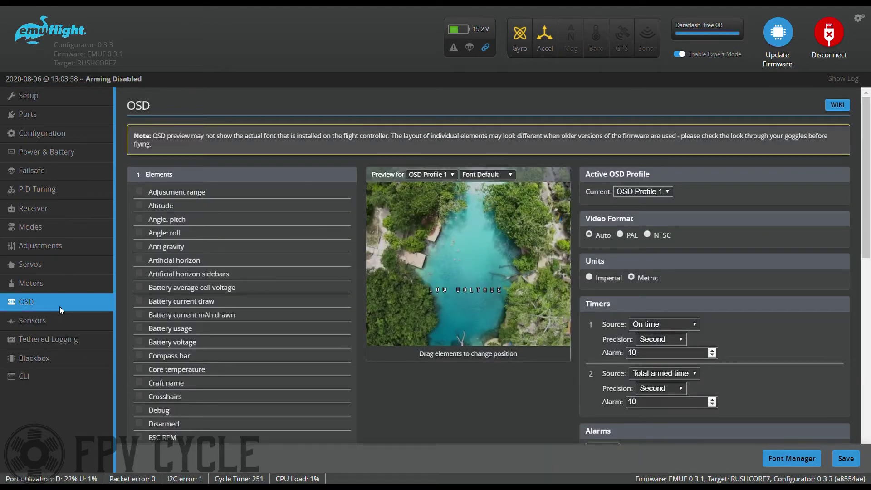
left_click(280, 343)
scroll(245, 345, "down", 10)
left_click(152, 312)
left_click_drag(525, 254, 526, 255)
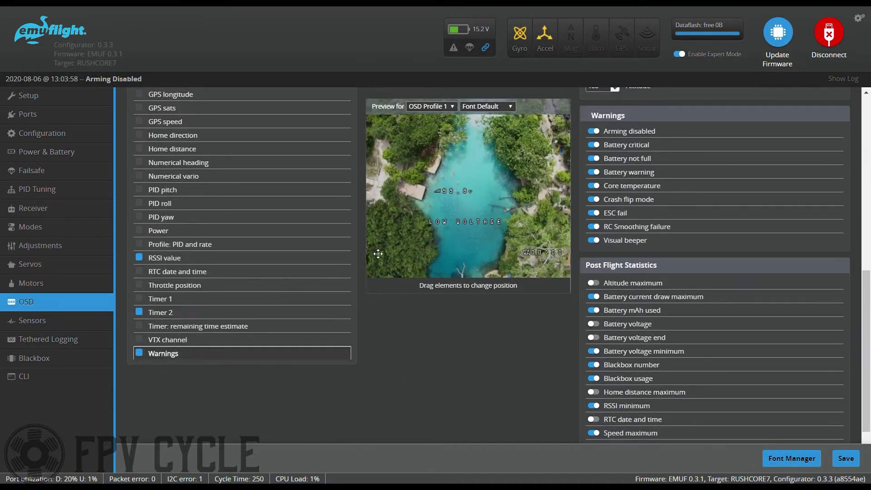
Step: Arrange the OSD preview with warnings lower left, battery voltage upper left, RSSI top centre and the enabled battery current mAh drawn upper right
left_click_drag(374, 244, 374, 245)
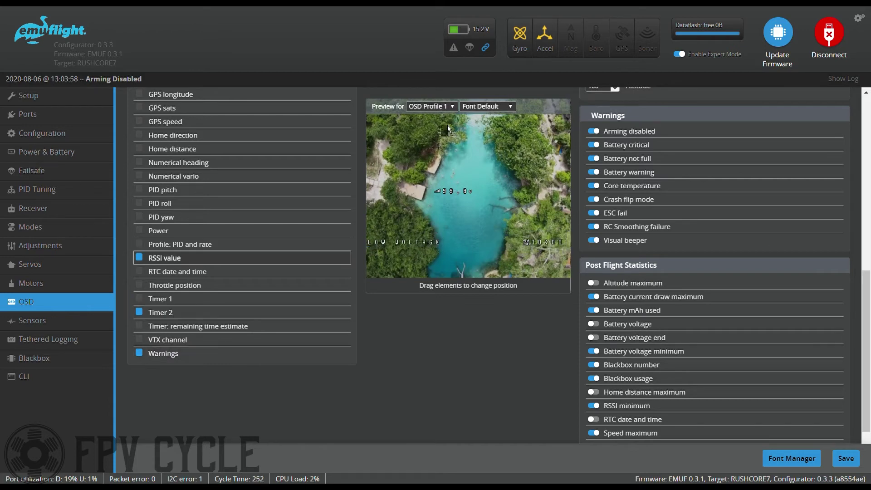
left_click_drag(377, 120, 463, 119)
left_click_drag(438, 191, 370, 119)
scroll(399, 214, "up", 10)
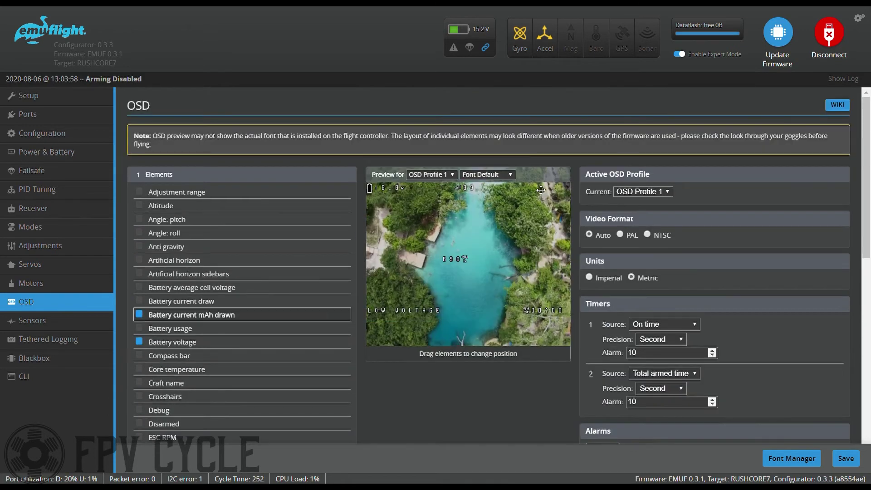
left_click_drag(541, 189, 542, 190)
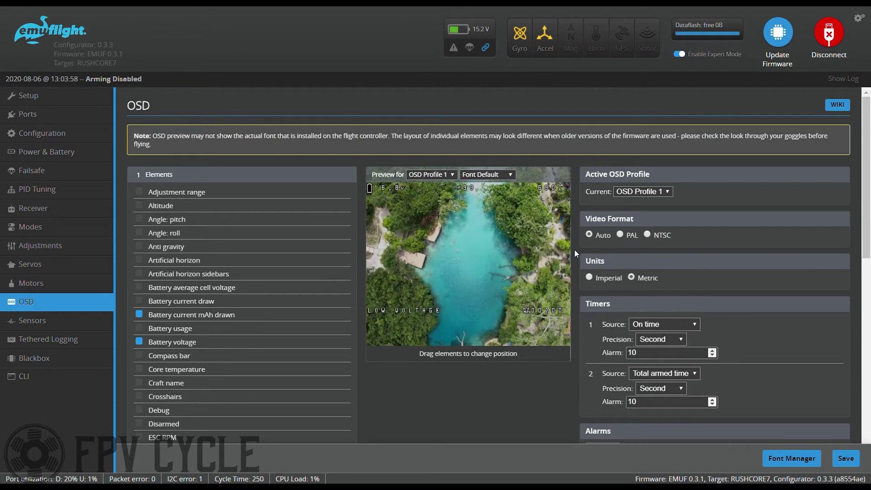